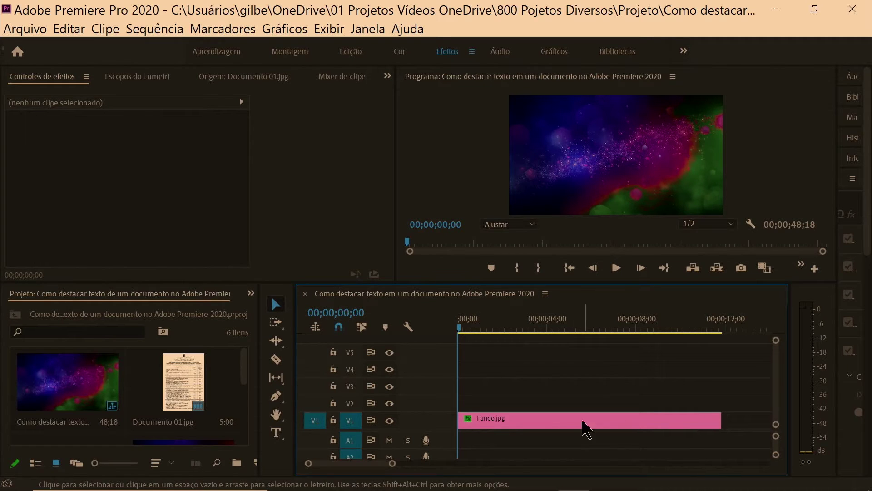
Step: Check the background track's visibility, then place Documento 01.jpg on V2 above the background
{"action": "left_click", "coordinate": [390, 421]}
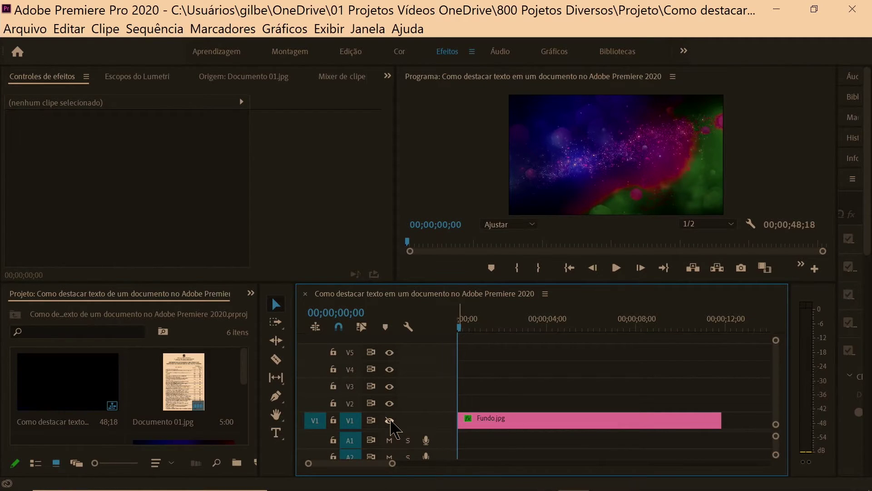
{"action": "left_click", "coordinate": [390, 420]}
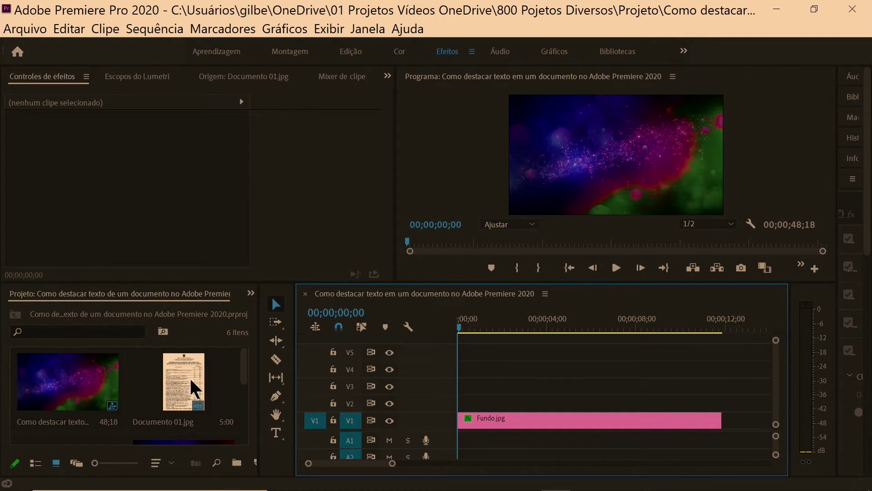
{"action": "left_click_drag", "start_coordinate": [190, 378], "coordinate": [352, 409]}
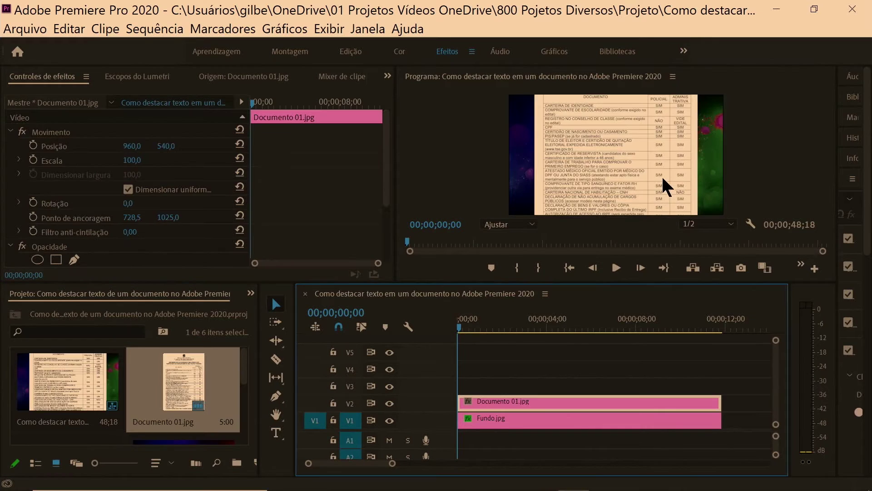
Step: Scale the document to 50.6% in the Program monitor and duplicate the clip onto V3
{"action": "left_click", "coordinate": [661, 176]}
{"action": "left_click_drag", "start_coordinate": [696, 157], "coordinate": [656, 164]}
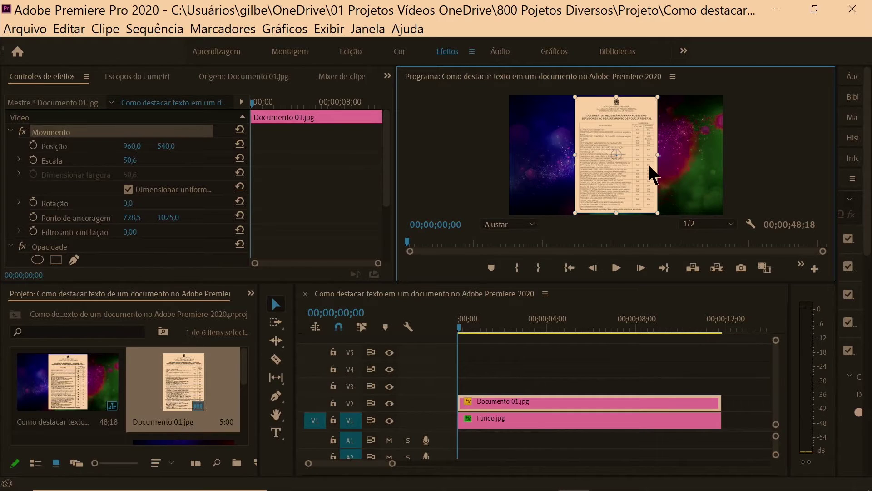
{"action": "left_click", "coordinate": [567, 395]}
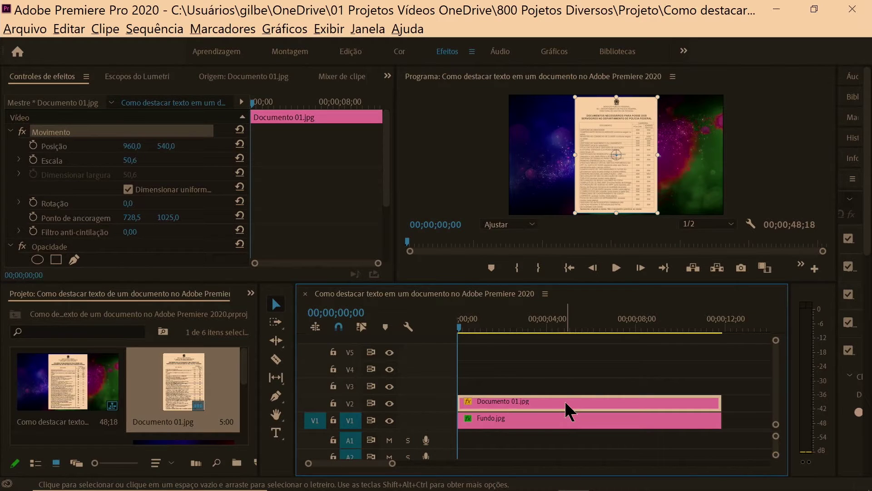
{"action": "left_click_drag", "start_coordinate": [564, 399], "coordinate": [563, 380]}
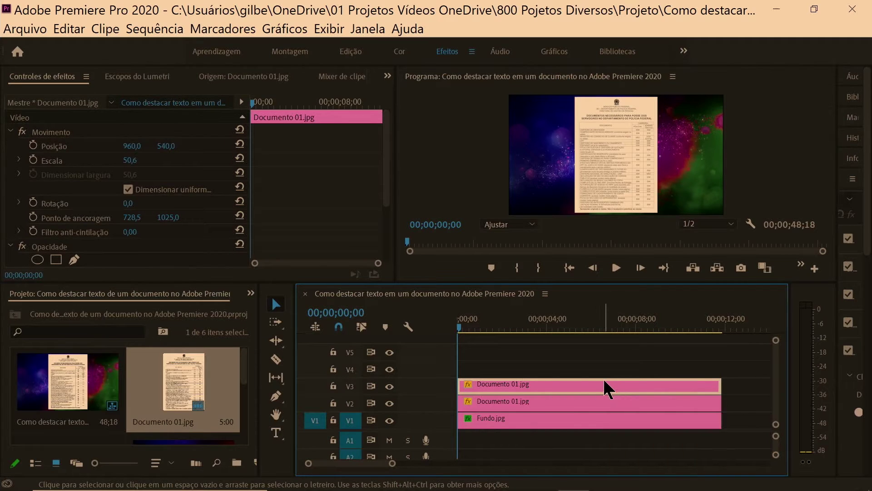
Step: Add a rectangle opacity mask to the V3 copy and view the maximized monitor at 150%
{"action": "scroll", "coordinate": [104, 218], "scroll_direction": "down", "scroll_amount": 3}
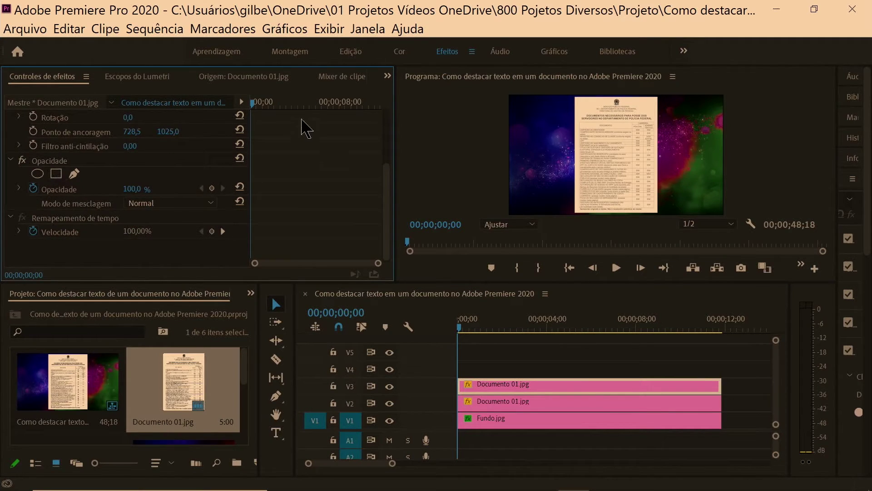
{"action": "left_click", "coordinate": [56, 173]}
{"action": "key", "text": "grave"}
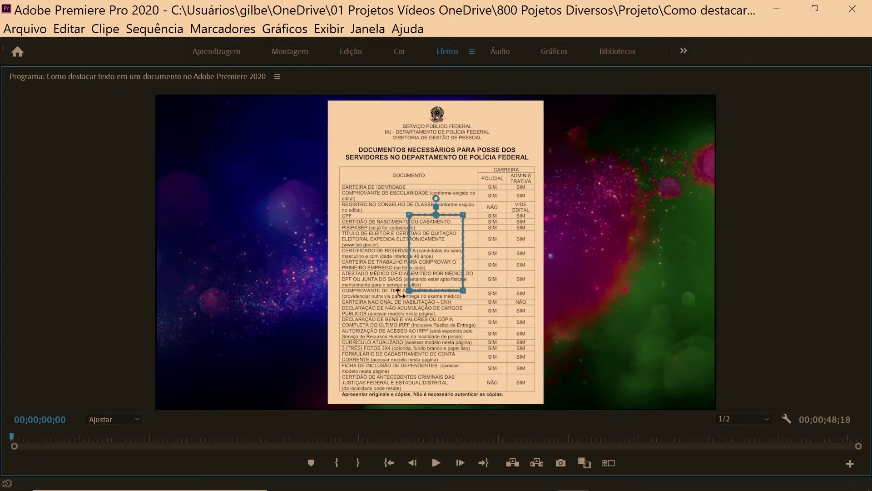
{"action": "left_click", "coordinate": [123, 417]}
{"action": "left_click", "coordinate": [132, 381]}
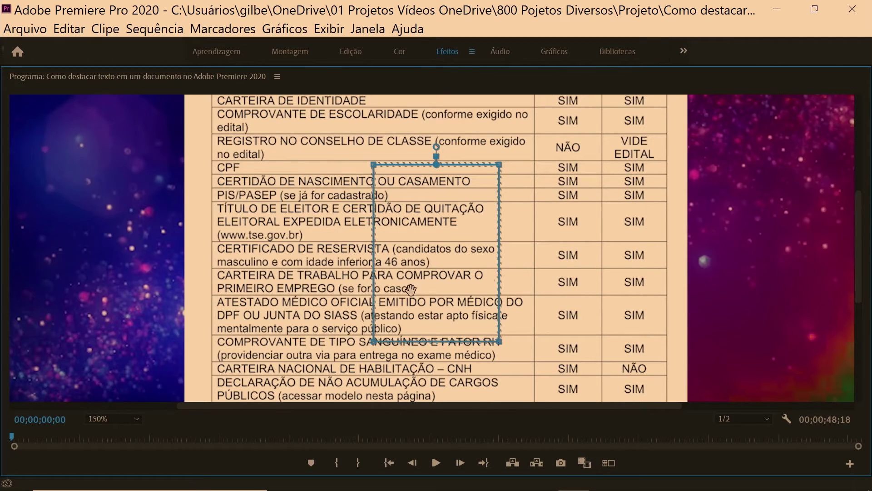
Step: Fit the mask's corners around the CARTEIRA DE TRABALHO row and restore the normal layout
{"action": "left_click_drag", "start_coordinate": [417, 278], "coordinate": [294, 311]}
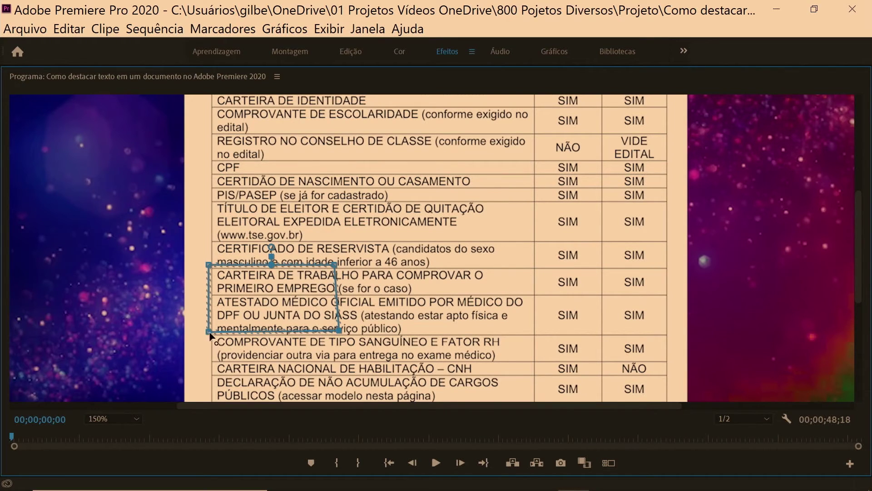
{"action": "left_click_drag", "start_coordinate": [209, 332], "coordinate": [211, 299]}
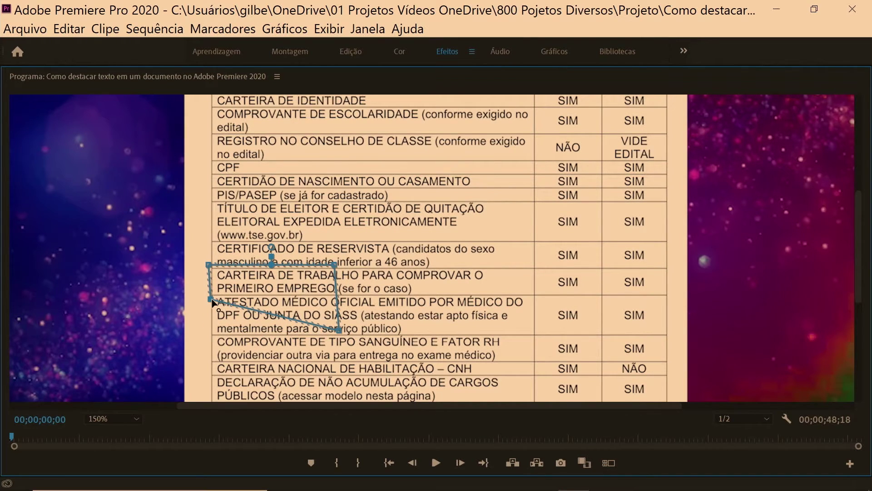
{"action": "left_click_drag", "start_coordinate": [340, 330], "coordinate": [535, 299]}
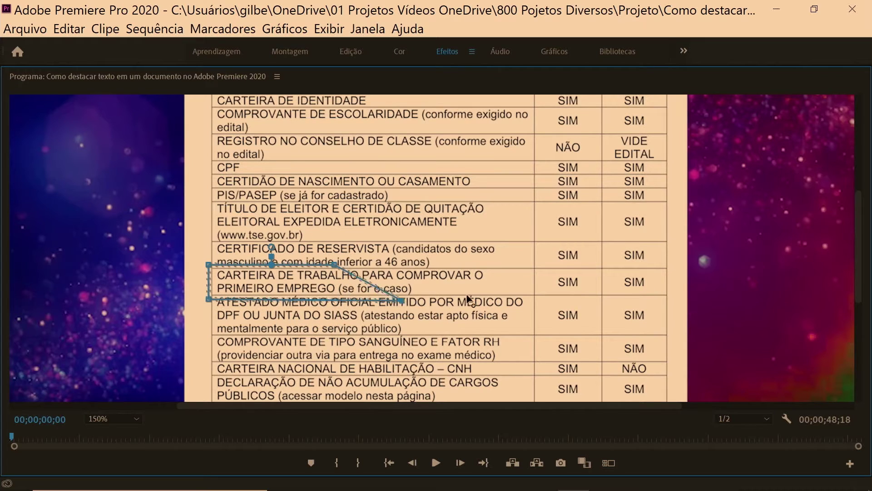
{"action": "left_click_drag", "start_coordinate": [335, 264], "coordinate": [538, 264]}
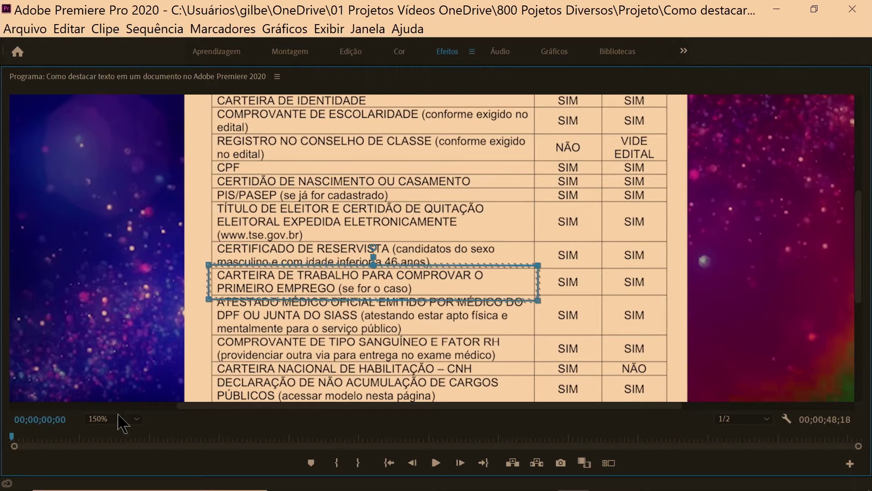
{"action": "key", "text": "grave"}
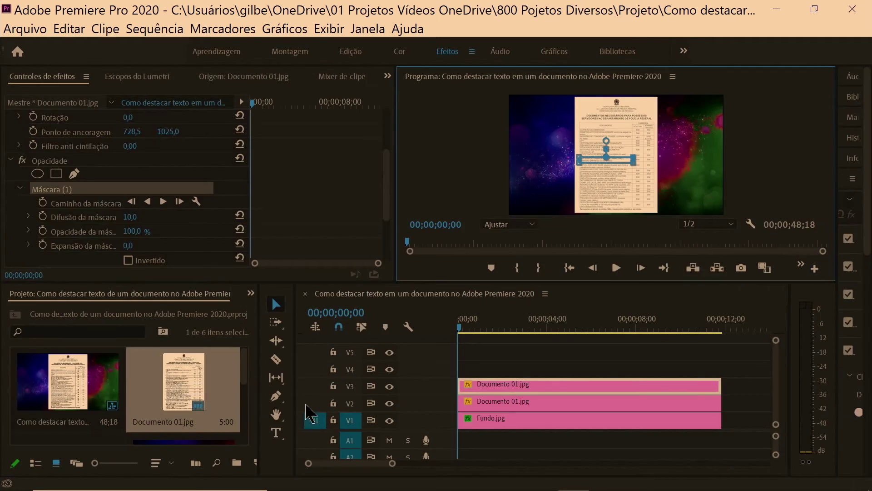
{"action": "left_click", "coordinate": [498, 397]}
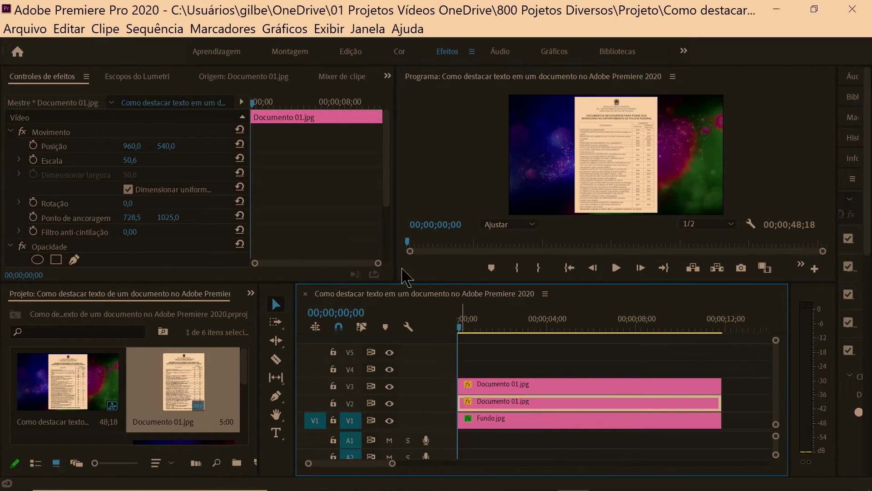
Step: Set the V2 document copy's Opacity to 50%, then reselect the masked V3 copy
{"action": "scroll", "coordinate": [390, 223], "scroll_direction": "down", "scroll_amount": 3}
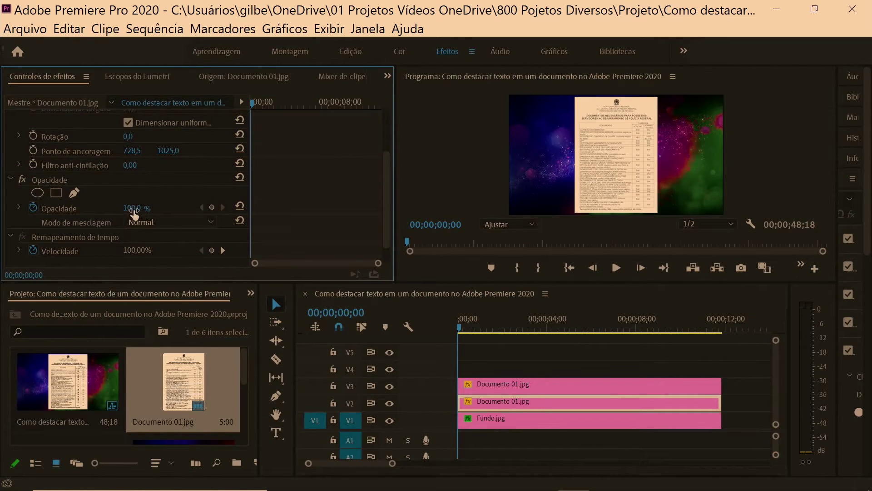
{"action": "left_click", "coordinate": [135, 208]}
{"action": "type", "text": "50"}
{"action": "key", "text": "Return"}
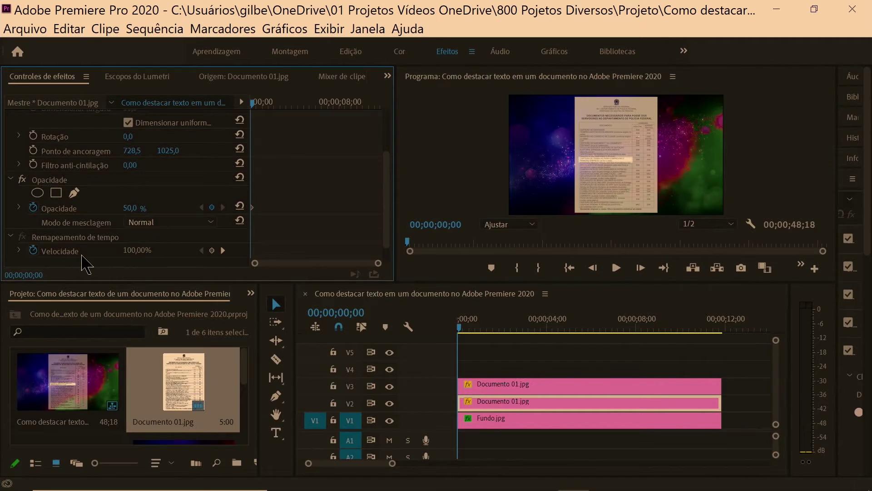
{"action": "left_click", "coordinate": [517, 384]}
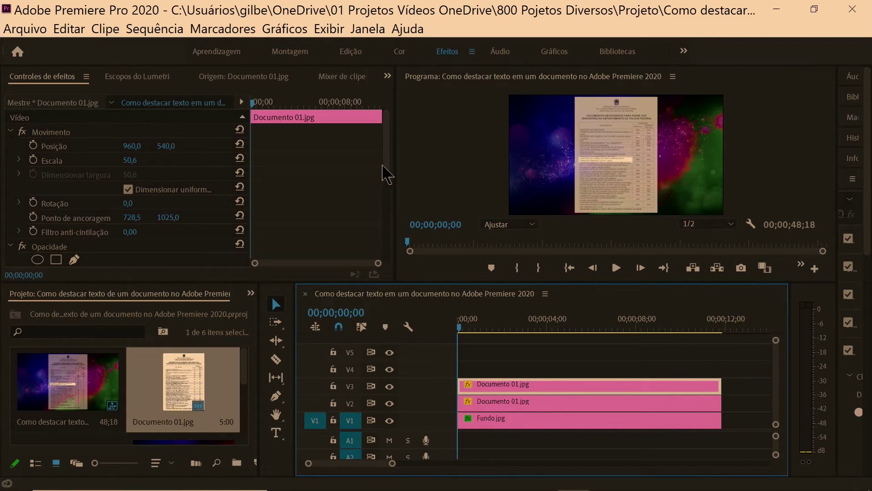
Step: Move the playhead to 00;00;01;12 and select the mask to show its outline
{"action": "key", "text": "grave"}
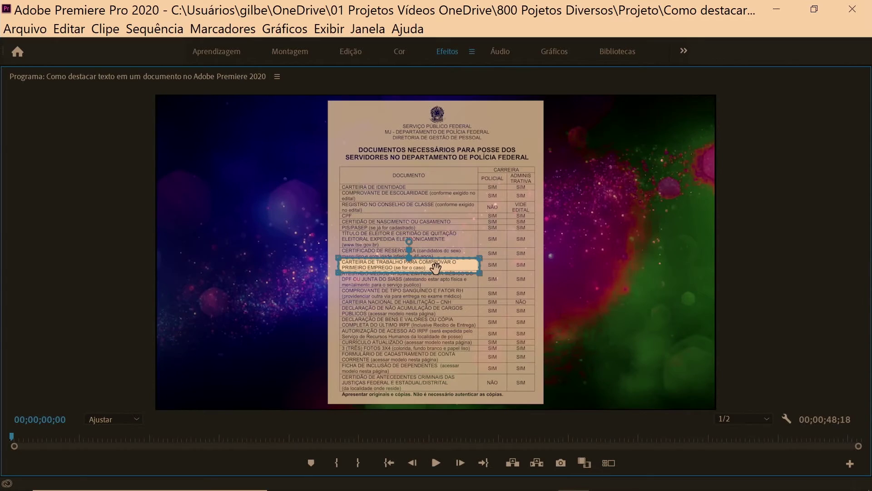
{"action": "key", "text": "grave"}
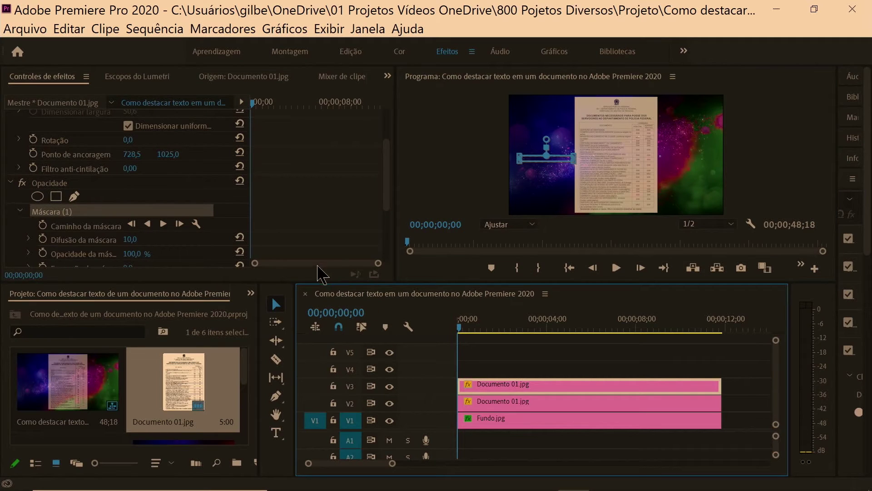
{"action": "scroll", "coordinate": [370, 197], "scroll_direction": "down", "scroll_amount": 1}
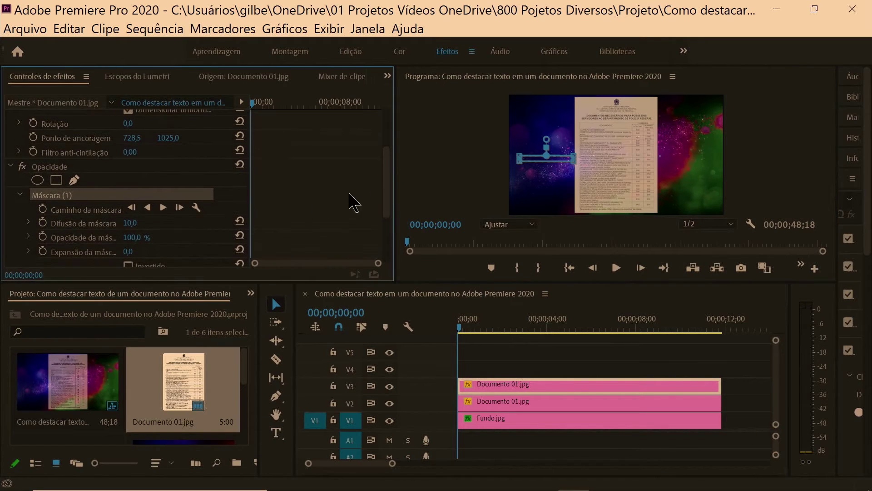
{"action": "left_click_drag", "start_coordinate": [496, 327], "coordinate": [490, 327]}
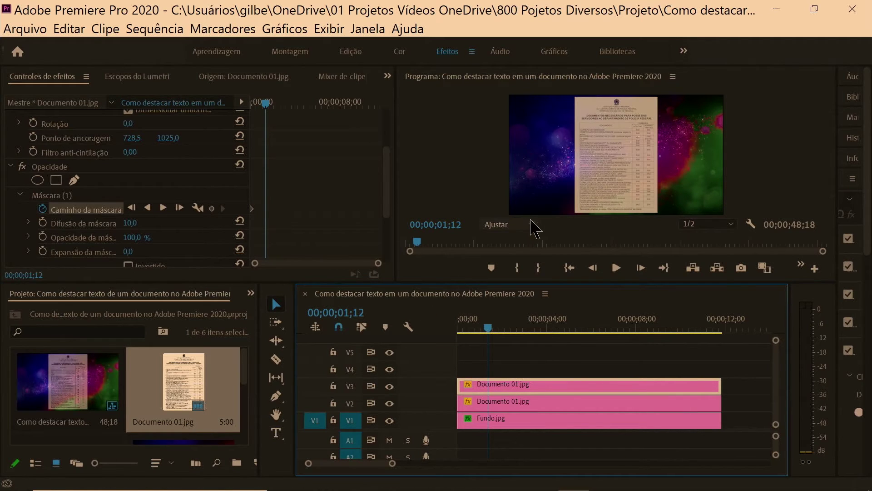
{"action": "left_click", "coordinate": [50, 195]}
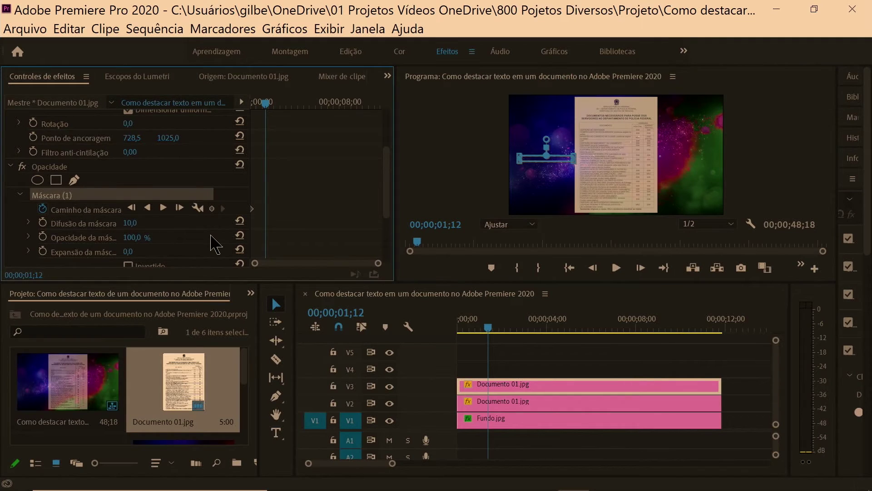
Step: At 150% zoom, slide the mask onto the CARTEIRA DE TRABALHO row and check it at 00;00;01;09
{"action": "left_click", "coordinate": [445, 190]}
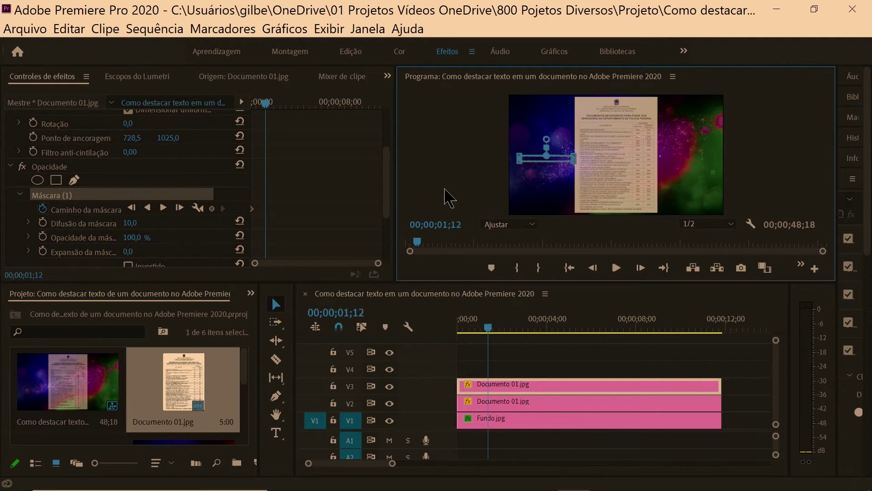
{"action": "key", "text": "grave"}
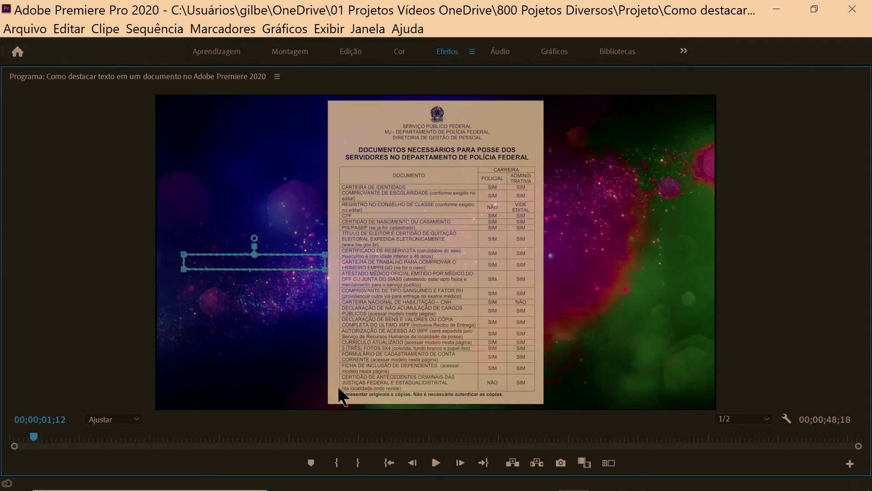
{"action": "key", "text": "="}
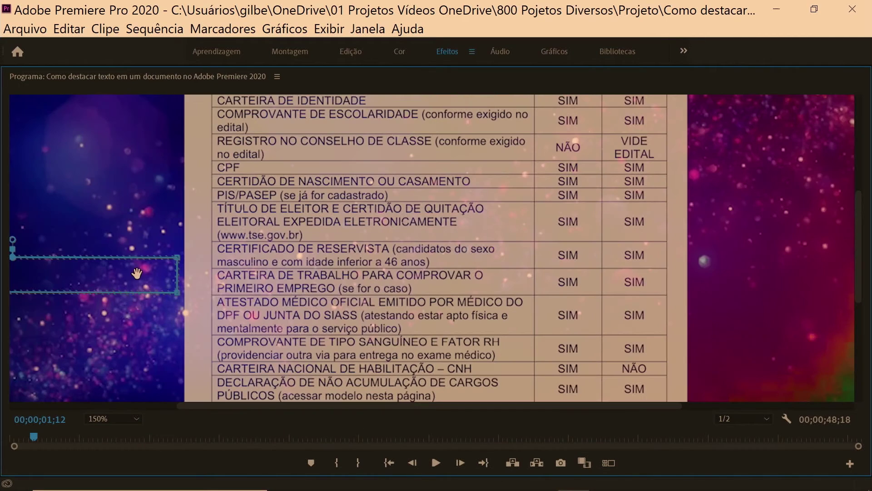
{"action": "left_click_drag", "start_coordinate": [218, 284], "coordinate": [501, 285]}
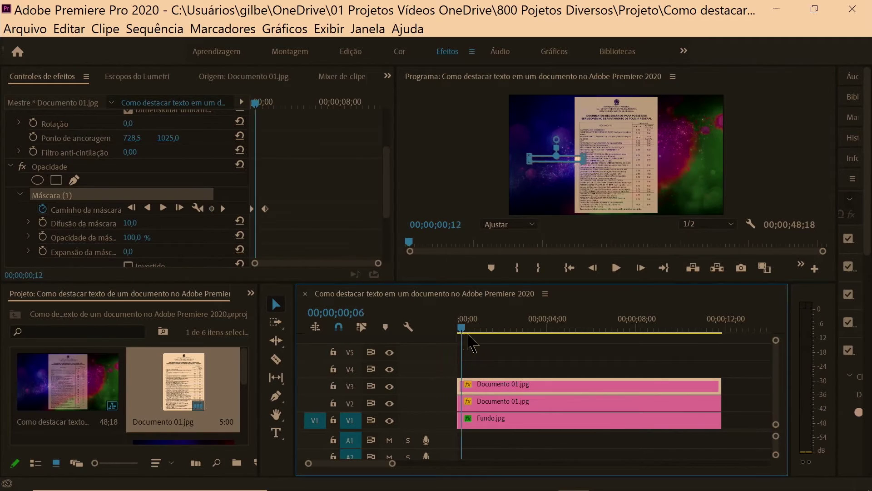
{"action": "left_click_drag", "start_coordinate": [459, 328], "coordinate": [486, 328]}
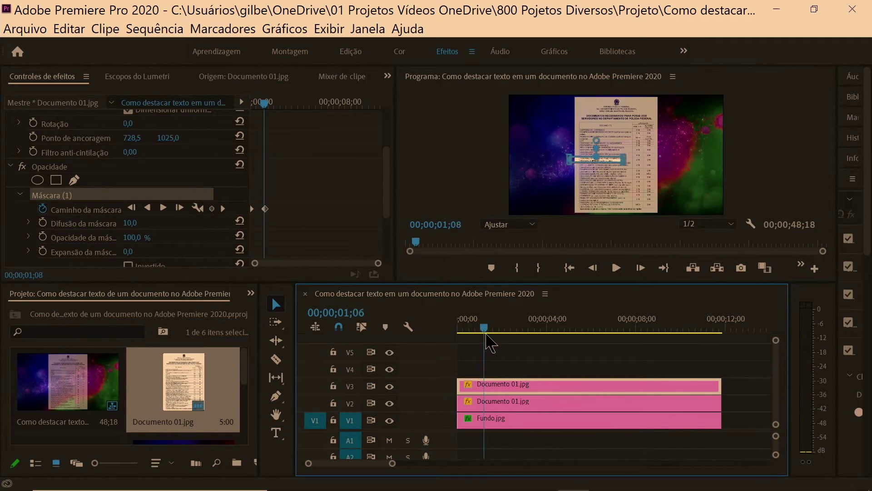
Step: Place Documento 01 linha.jpg on V4 at 00;00;02;15 and extend it to end with the clips below
{"action": "left_click", "coordinate": [541, 361]}
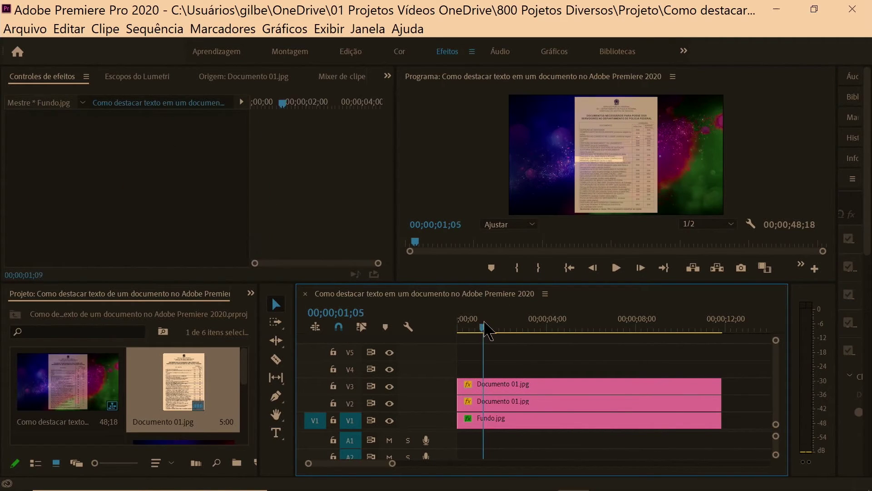
{"action": "left_click_drag", "start_coordinate": [484, 330], "coordinate": [515, 324]}
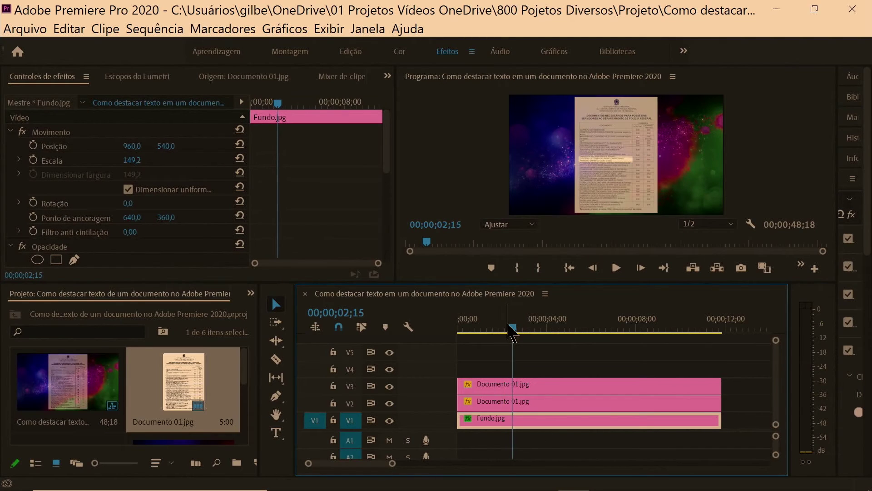
{"action": "left_click_drag", "start_coordinate": [247, 374], "coordinate": [247, 399]}
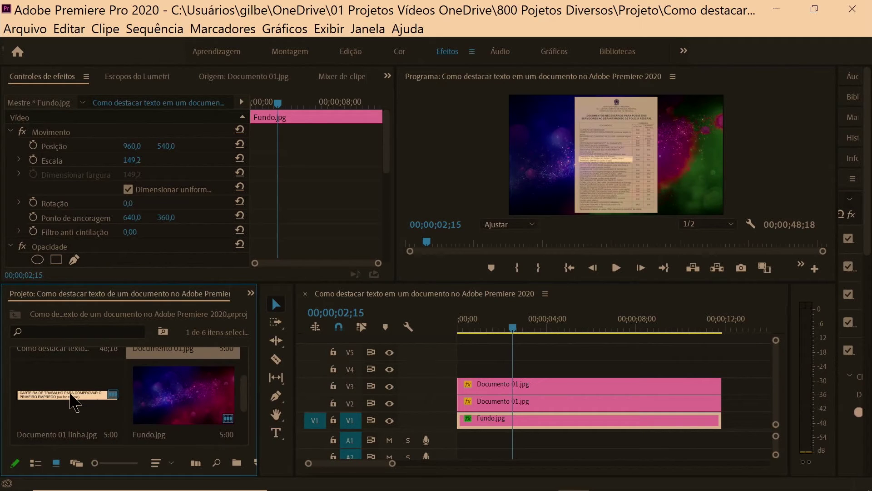
{"action": "left_click_drag", "start_coordinate": [71, 393], "coordinate": [516, 368]}
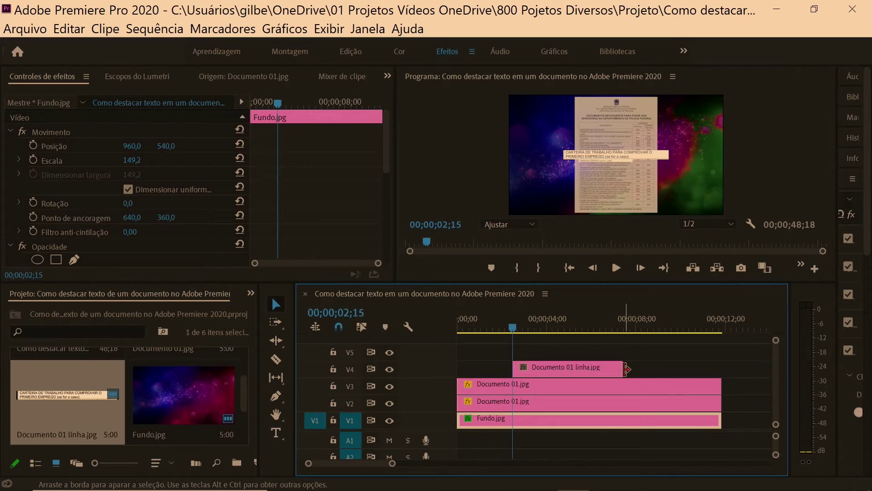
{"action": "left_click_drag", "start_coordinate": [627, 369], "coordinate": [730, 379]}
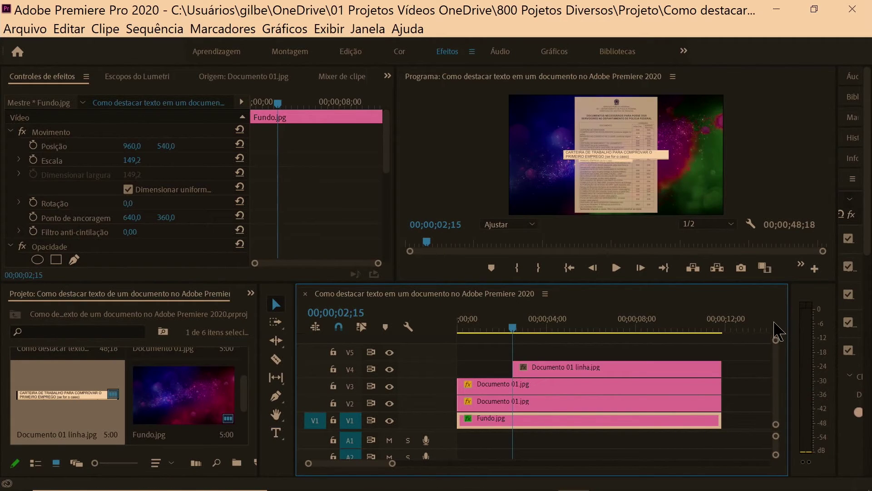
Step: Select the V4 cut-out row and show it in the maximized Program monitor at 150%
{"action": "left_click", "coordinate": [658, 366]}
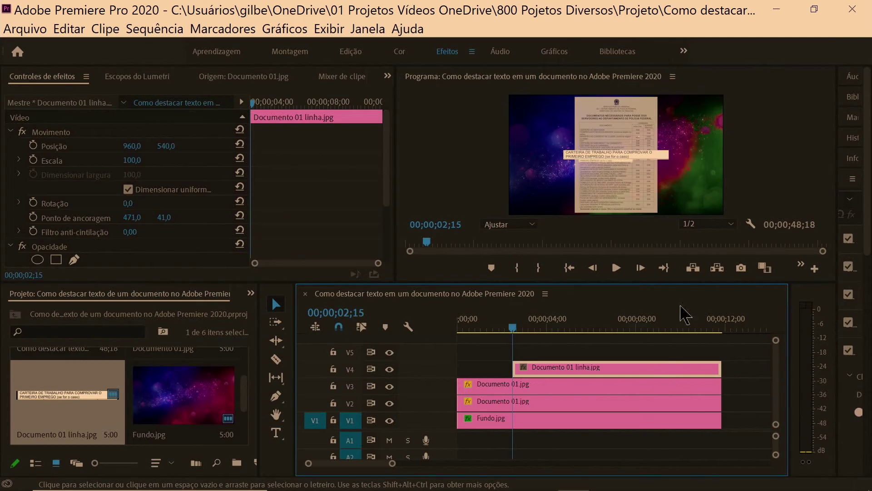
{"action": "left_click", "coordinate": [658, 163]}
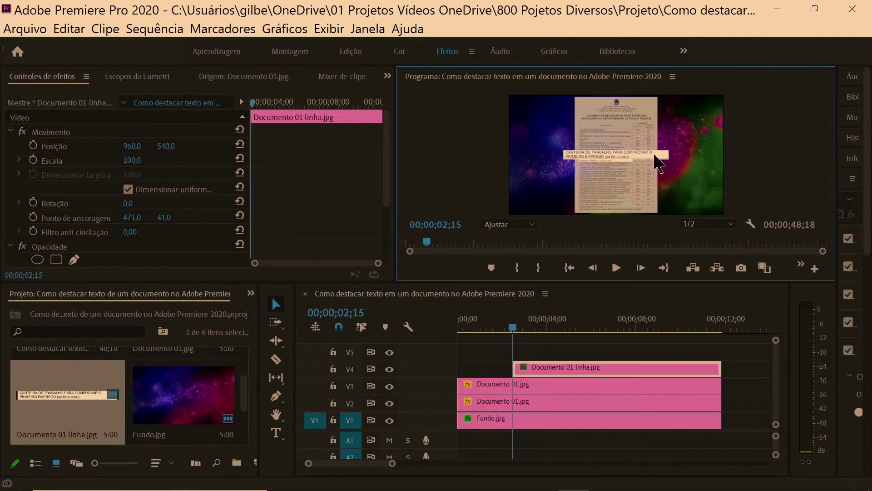
{"action": "left_click", "coordinate": [658, 164]}
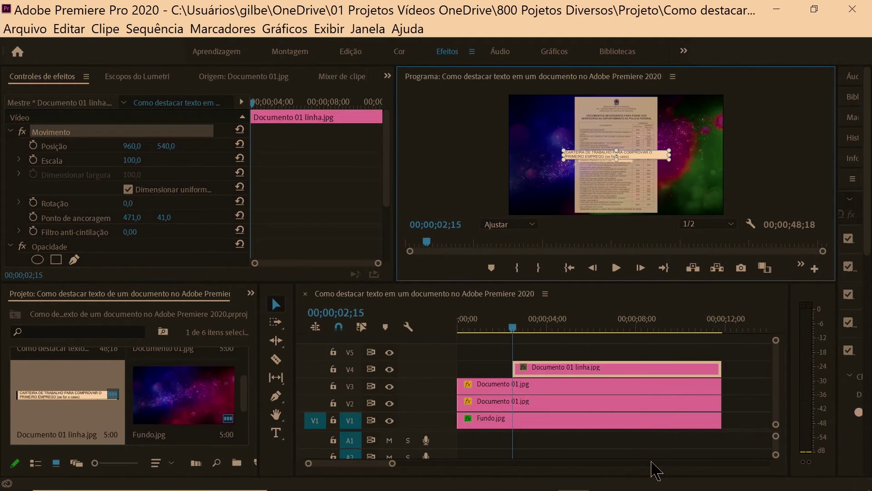
{"action": "key", "text": "shift+grave"}
{"action": "left_click", "coordinate": [135, 419]}
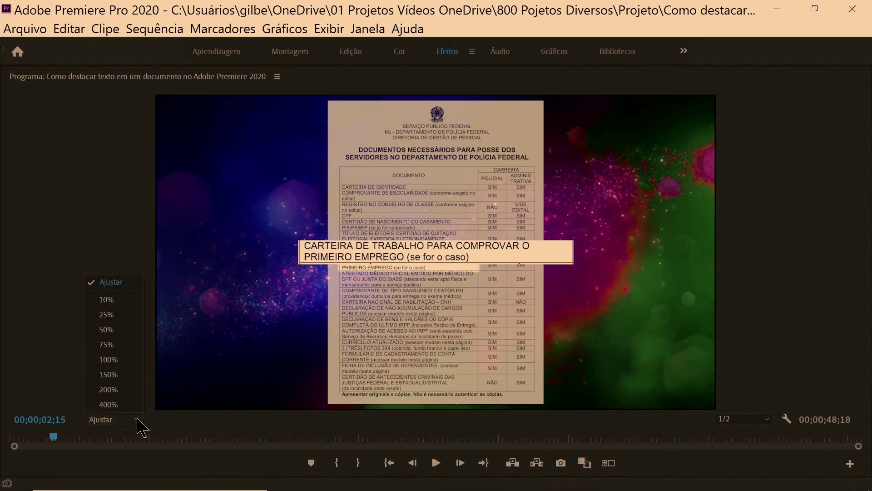
{"action": "left_click", "coordinate": [126, 376]}
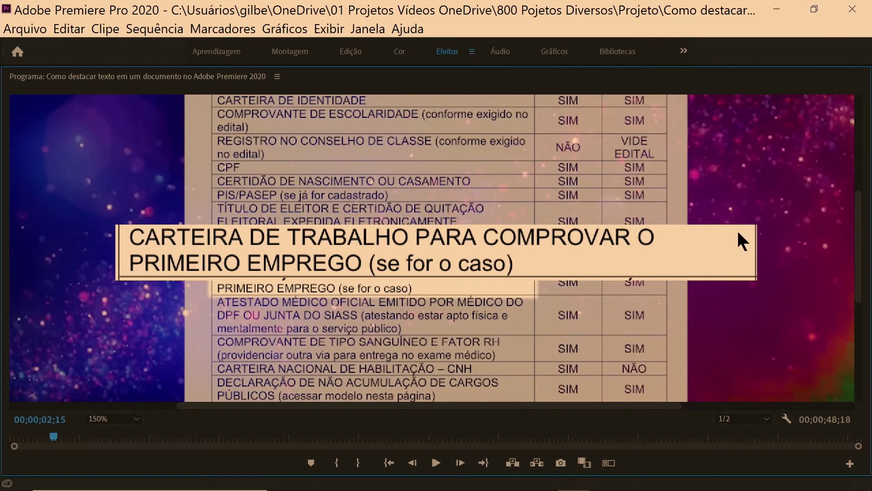
Step: Scale the cut-out row to 51.2 and align it over the CARTEIRA DE TRABALHO row at 865, 585
{"action": "left_click", "coordinate": [712, 243]}
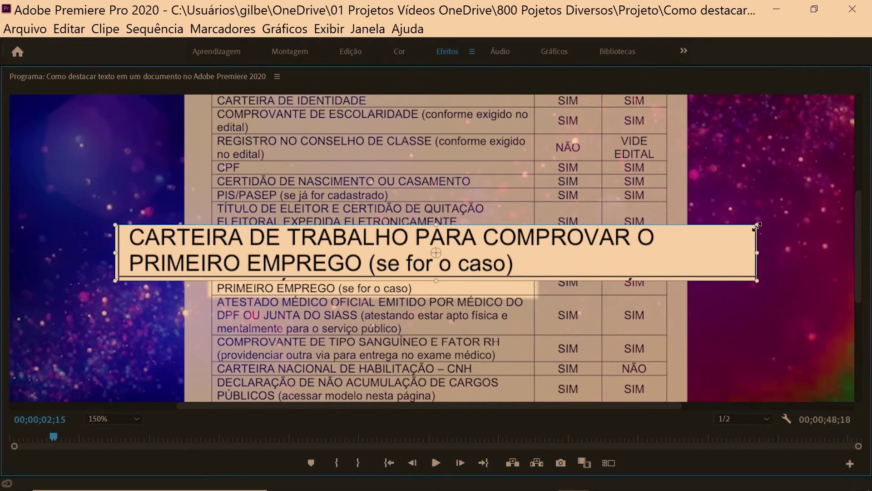
{"action": "left_click_drag", "start_coordinate": [756, 225], "coordinate": [720, 240]}
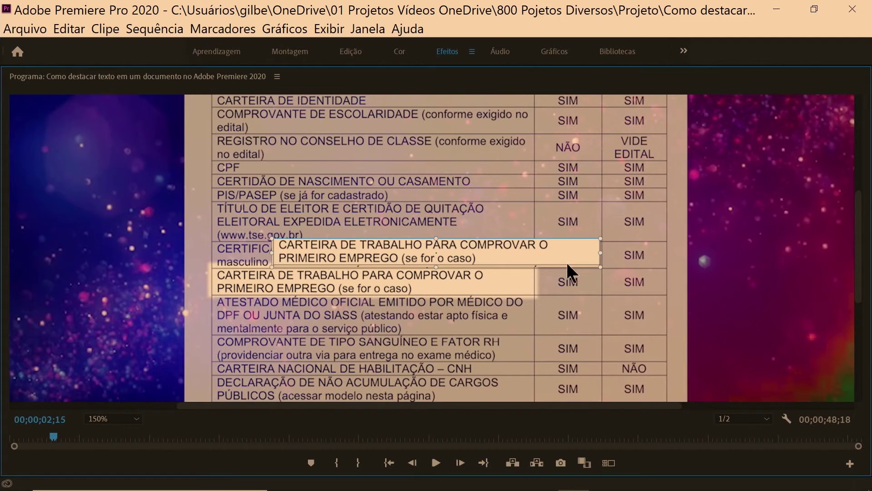
{"action": "left_click_drag", "start_coordinate": [566, 261], "coordinate": [497, 282]}
{"action": "key", "text": "Down"}
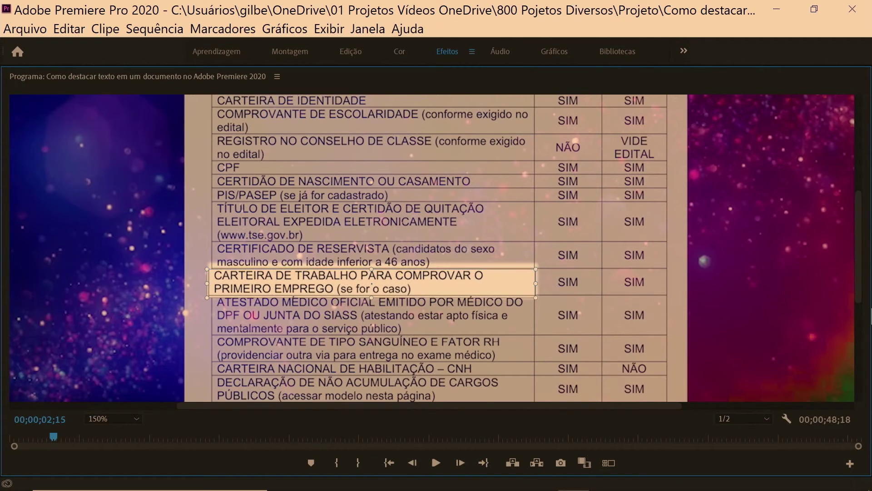
{"action": "key", "text": "grave"}
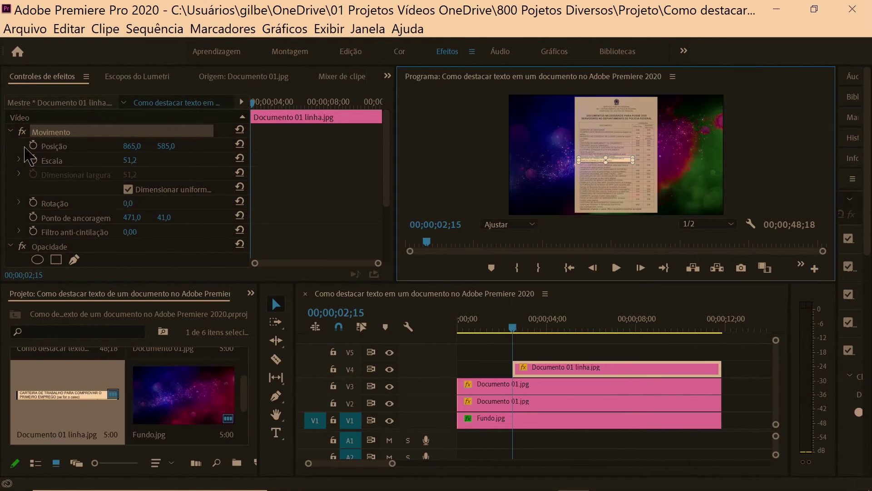
Step: Set Position and Scale keyframes at 00;00;02;15, then advance the playhead to 00;00;03;15
{"action": "left_click", "coordinate": [33, 145]}
{"action": "left_click", "coordinate": [33, 163]}
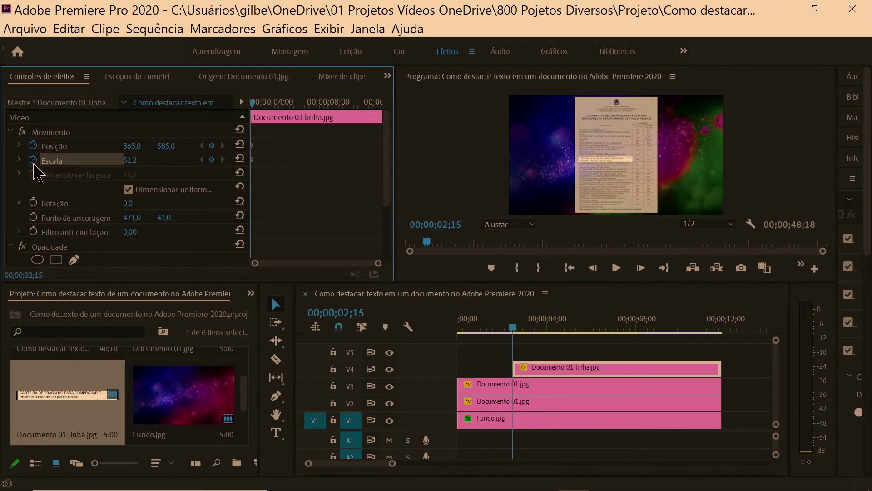
{"action": "scroll", "coordinate": [363, 173], "scroll_direction": "down", "scroll_amount": 4}
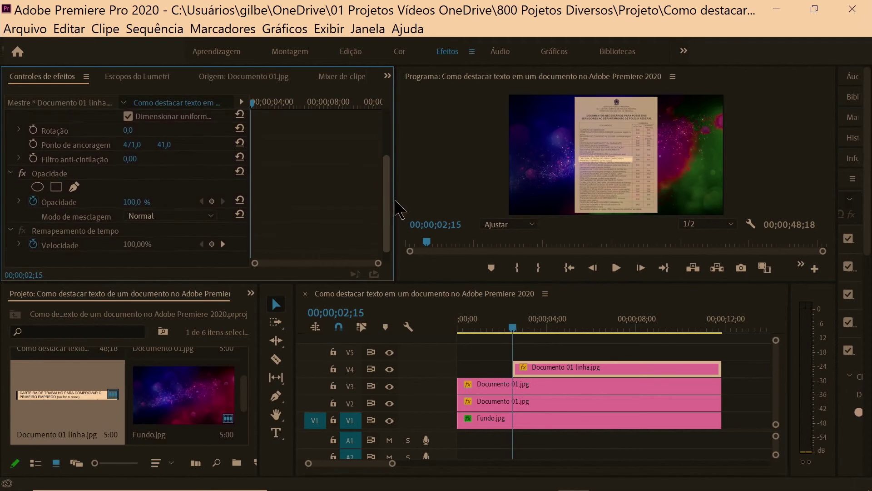
{"action": "scroll", "coordinate": [282, 194], "scroll_direction": "up", "scroll_amount": 5}
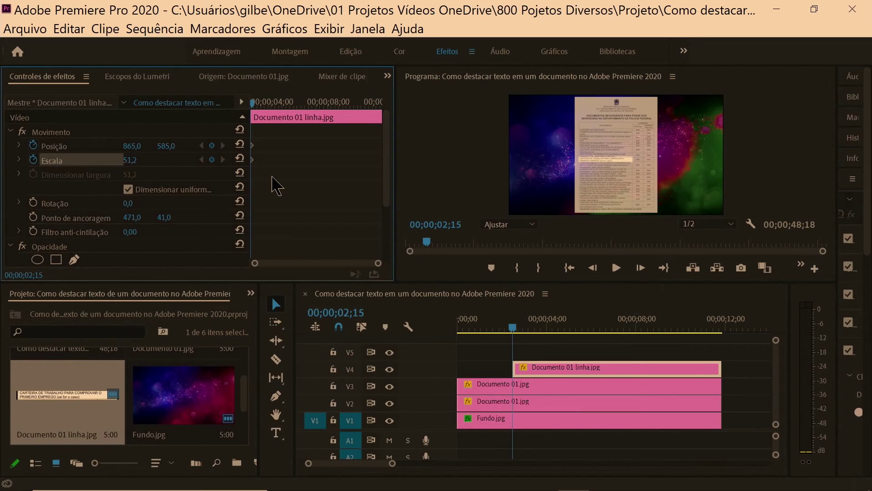
{"action": "key", "text": "shift+Right"}
{"action": "key", "text": "shift+Right"}
{"action": "key", "text": "shift+Right"}
{"action": "key", "text": "shift+Right"}
{"action": "key", "text": "shift+Right"}
{"action": "key", "text": "shift+Right"}
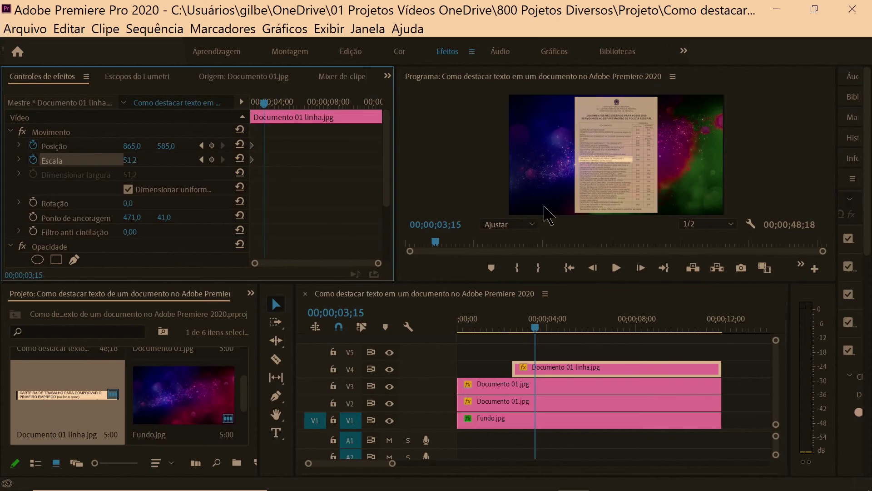
Step: At 00;00;03;15, scale the cut-out row up to 190.2, then return the playhead to the start
{"action": "left_click", "coordinate": [613, 156]}
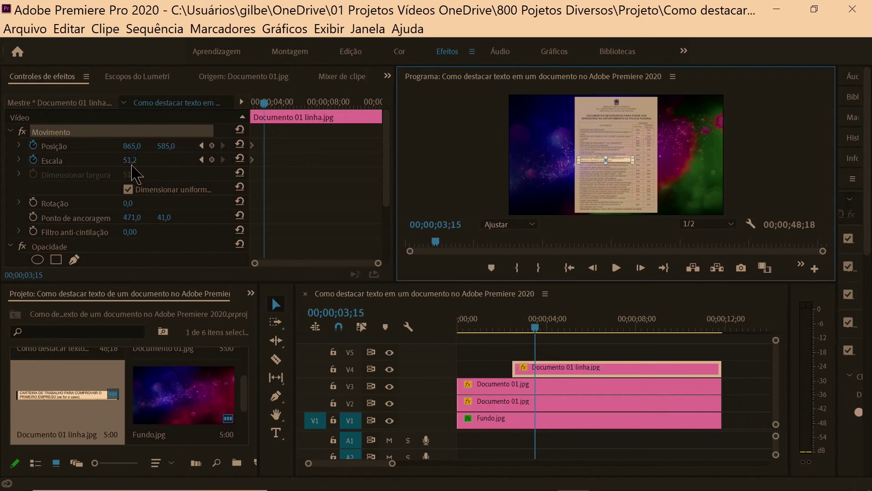
{"action": "mouse_move", "coordinate": [130, 162]}
{"action": "left_mouse_down"}
{"action": "mouse_move", "coordinate": [150, 146]}
{"action": "mouse_move", "coordinate": [132, 160]}
{"action": "left_mouse_up"}
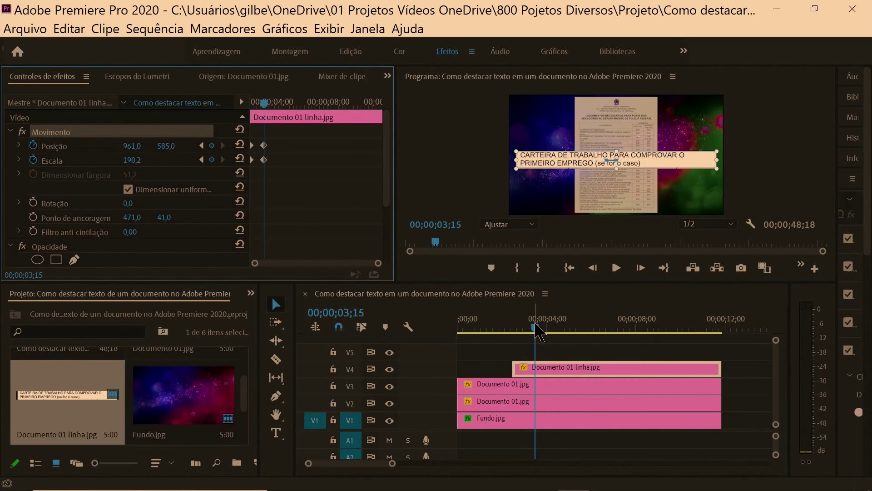
{"action": "left_click_drag", "start_coordinate": [535, 321], "coordinate": [447, 348]}
{"action": "left_click", "coordinate": [434, 147]}
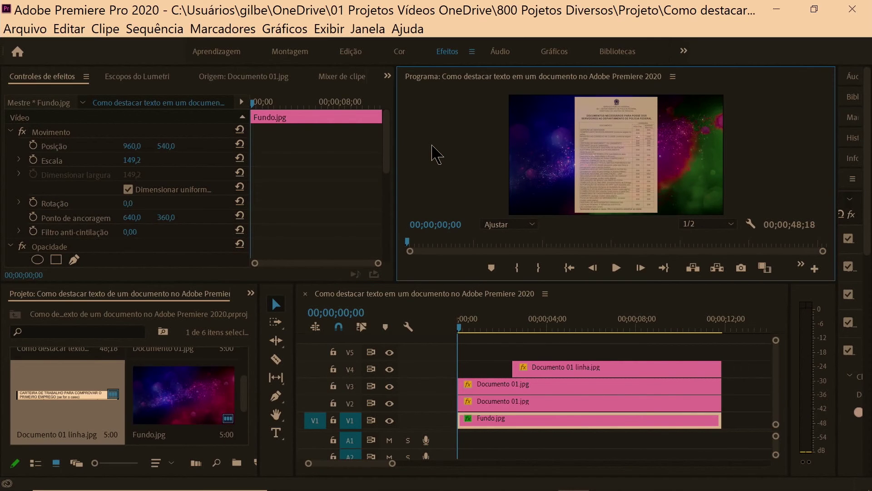
Step: Play the whole sequence full screen with Ctrl+` through to the closing logo
{"action": "key", "text": "ctrl+grave"}
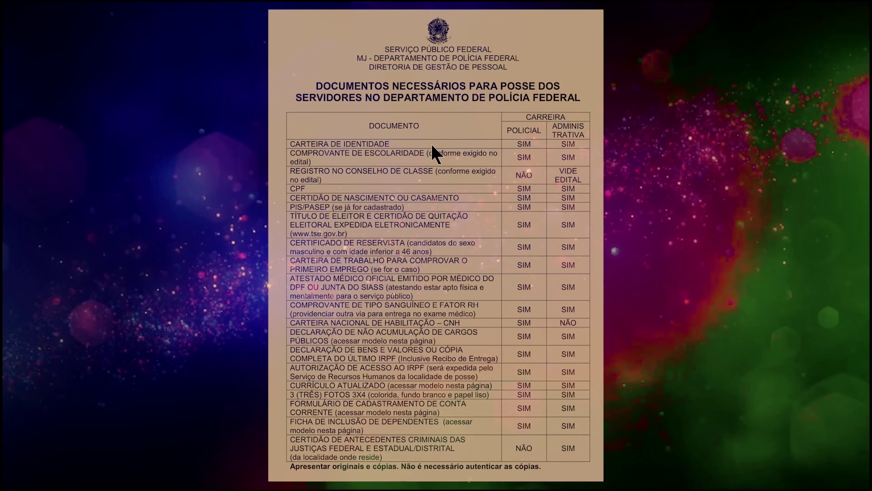